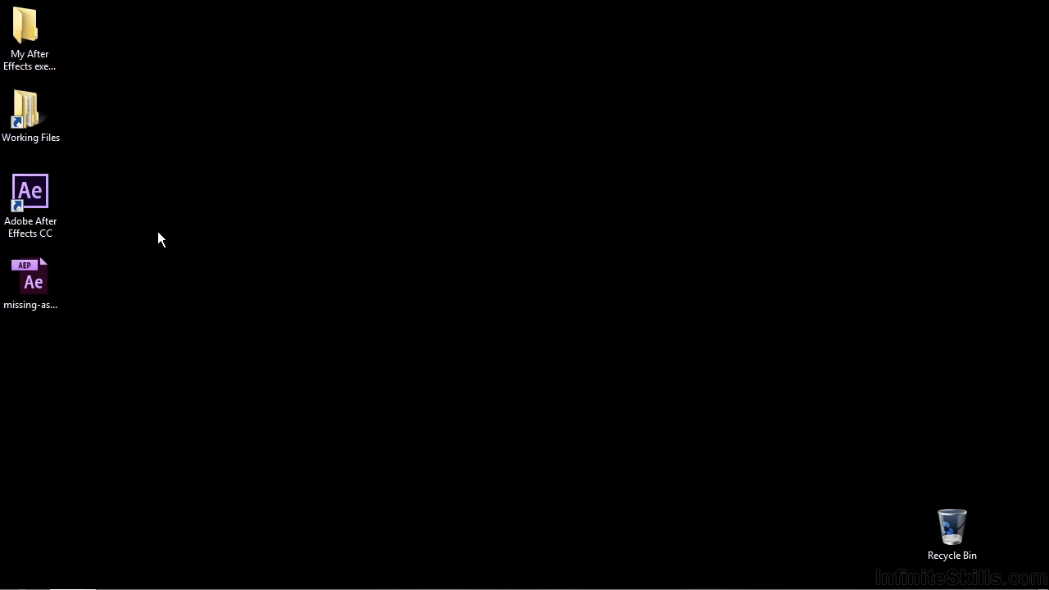
- Look through the Working Files folder, including the contents of PhotoSpin-assets-CHANGED and Other assets, and close it
{"action": "double_click", "coordinate": [29, 111]}
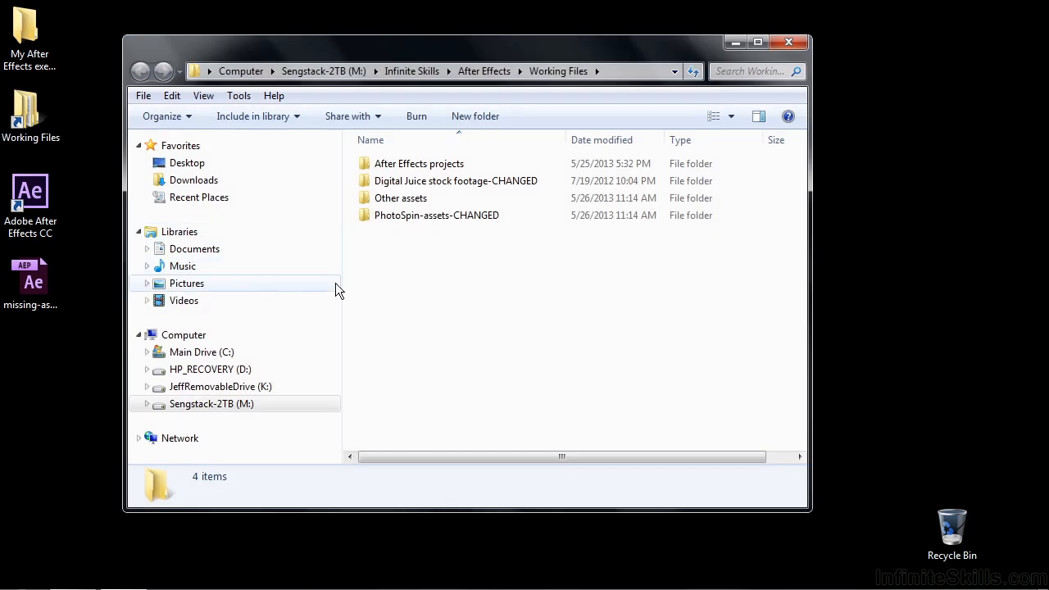
{"action": "left_click", "coordinate": [439, 216]}
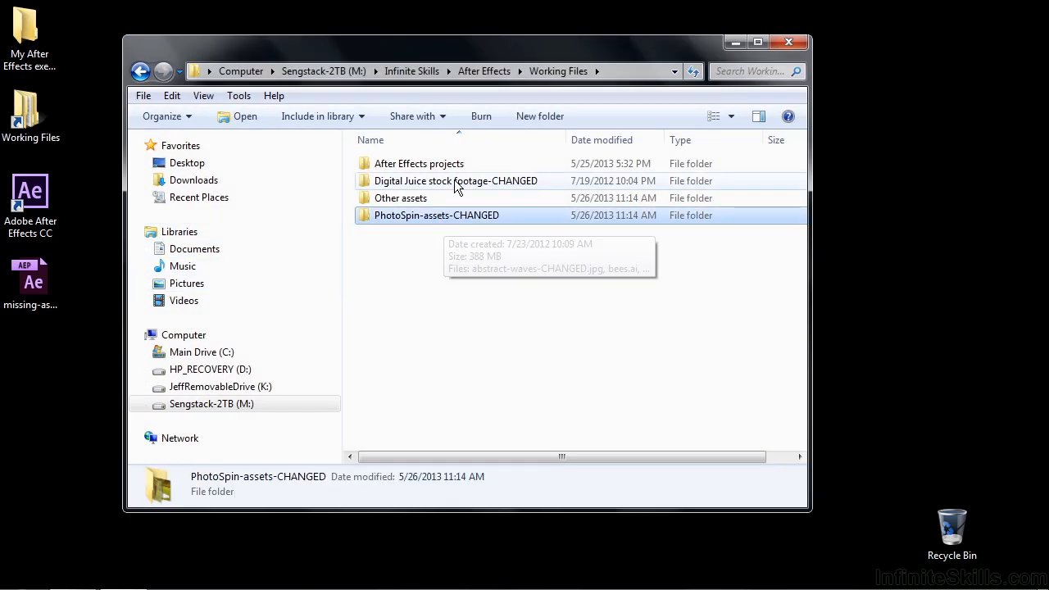
{"action": "double_click", "coordinate": [377, 217]}
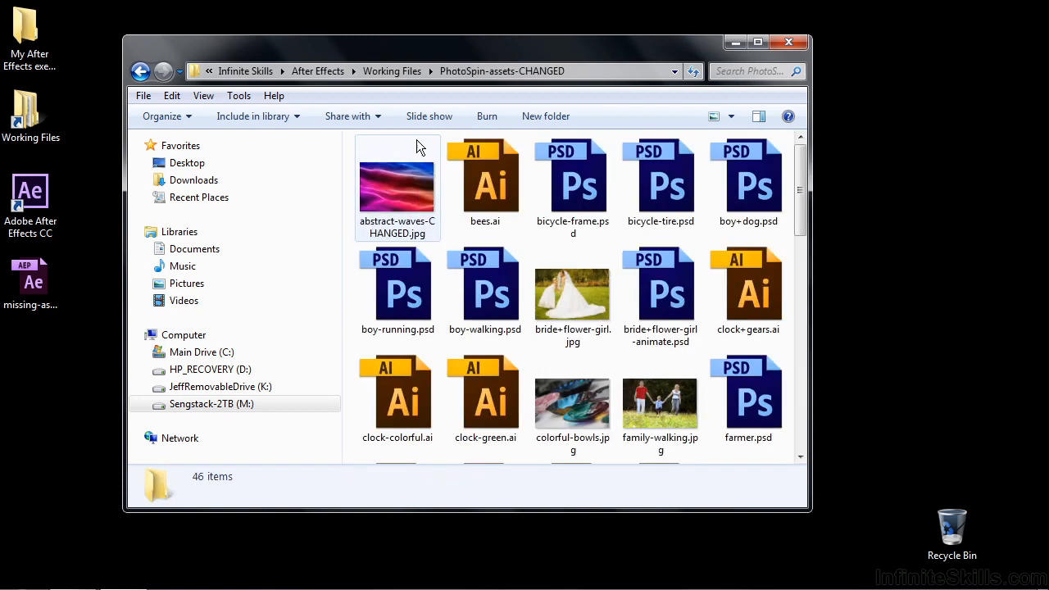
{"action": "left_click", "coordinate": [403, 71]}
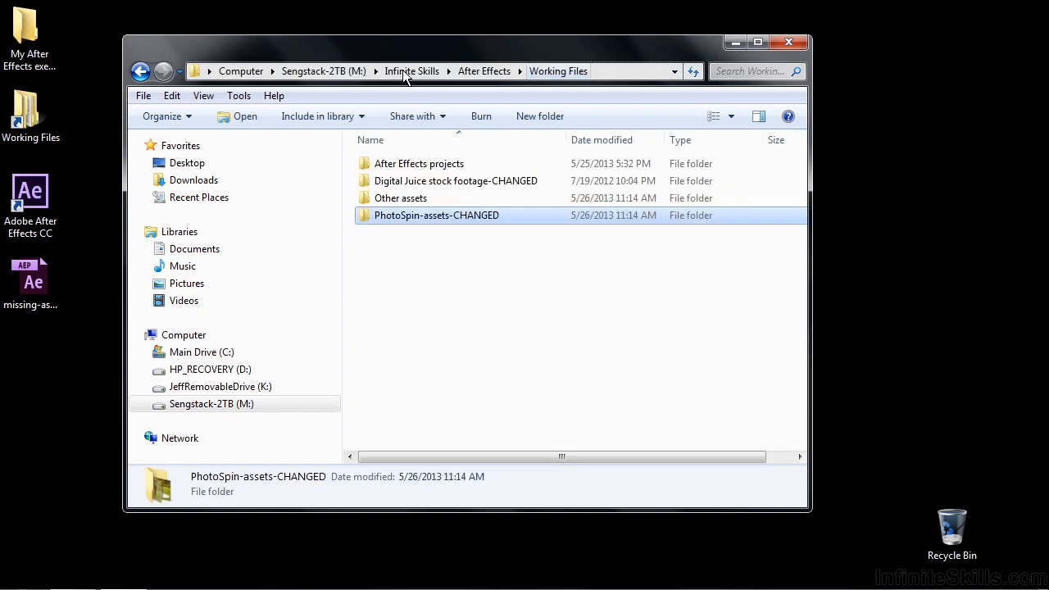
{"action": "double_click", "coordinate": [378, 200]}
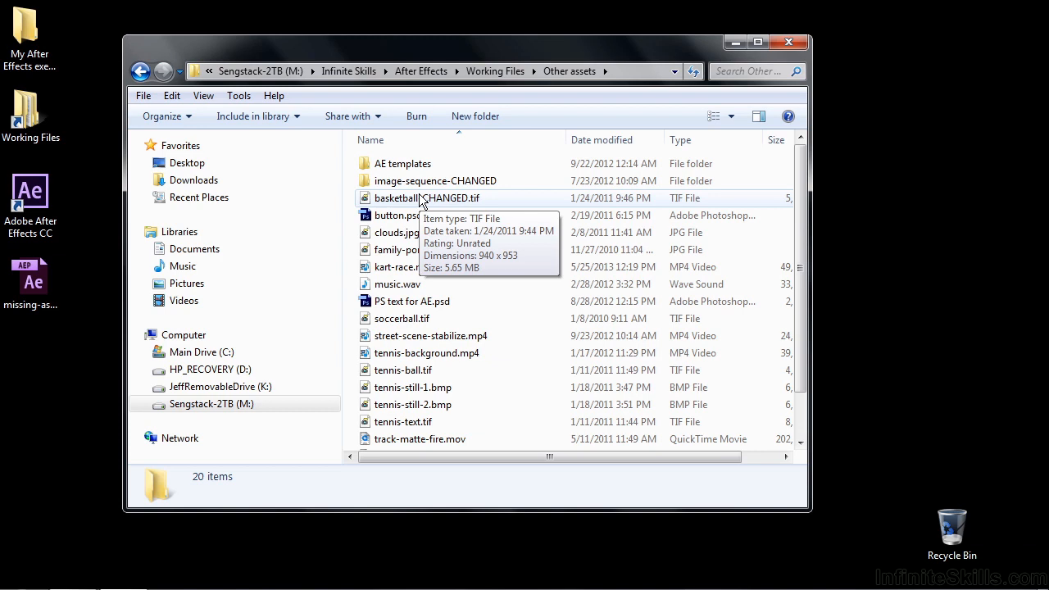
{"action": "left_click", "coordinate": [793, 42]}
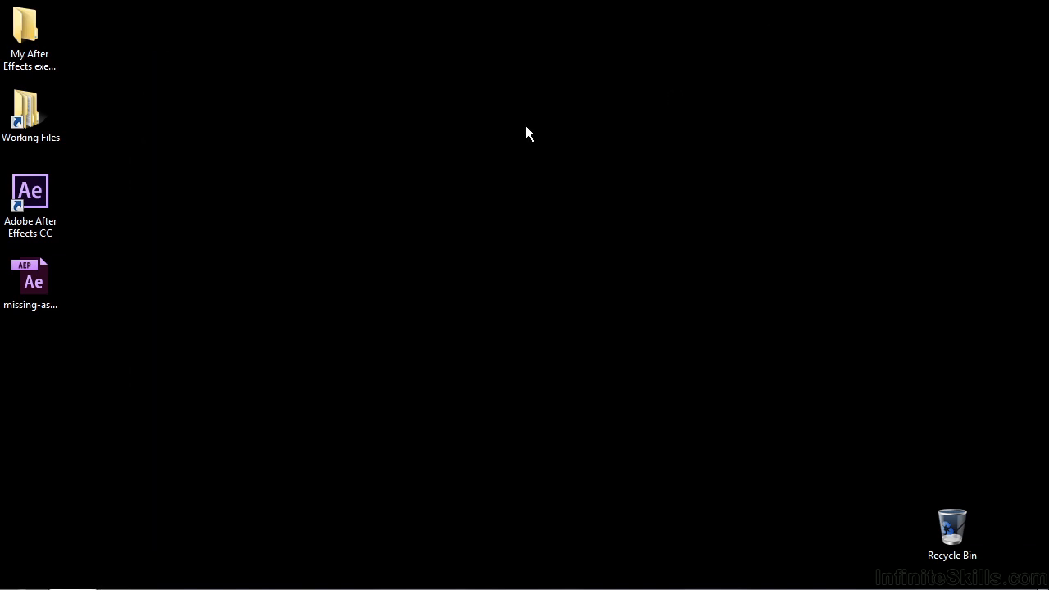
- Open the missing-assets project from the desktop in After Effects and dismiss the missing-files warning
{"action": "left_click", "coordinate": [38, 282]}
{"action": "double_click", "coordinate": [38, 282]}
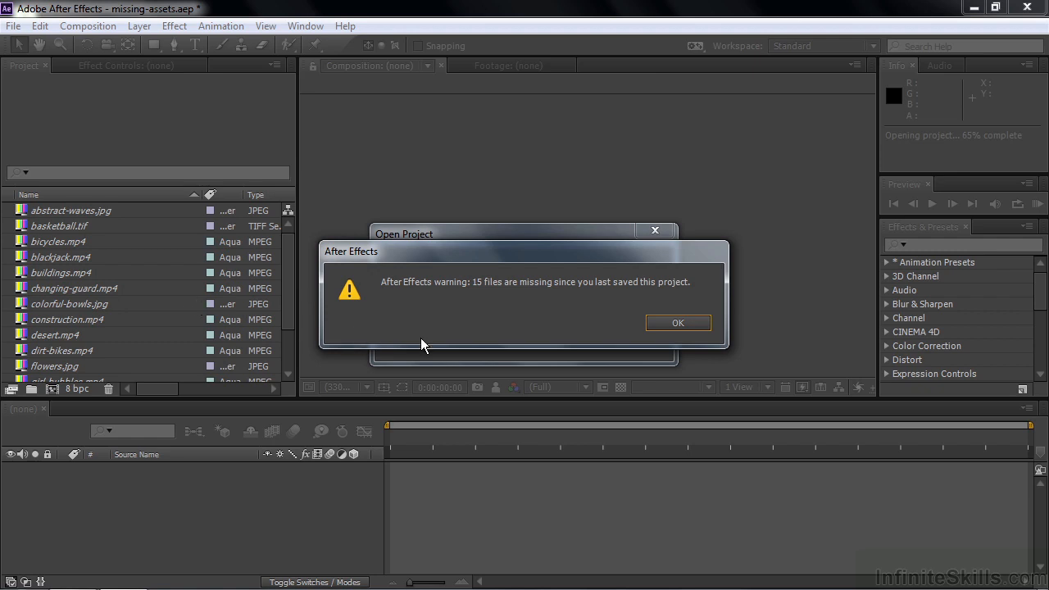
{"action": "left_click", "coordinate": [667, 328]}
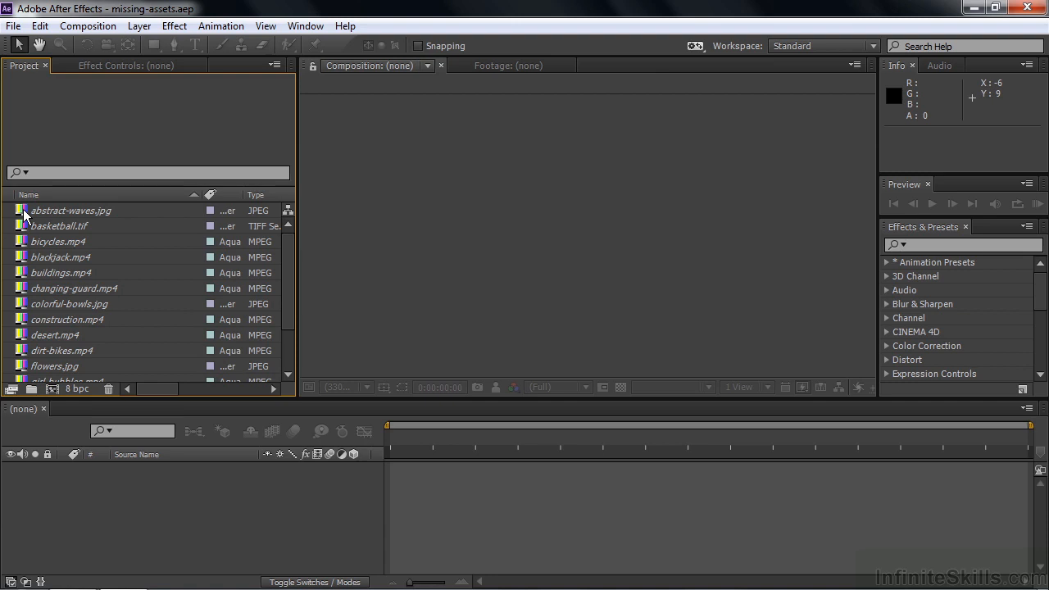
- Search the project items for "MIS" to bring up the missing-item filters, and clear the search
{"action": "left_click", "coordinate": [44, 174]}
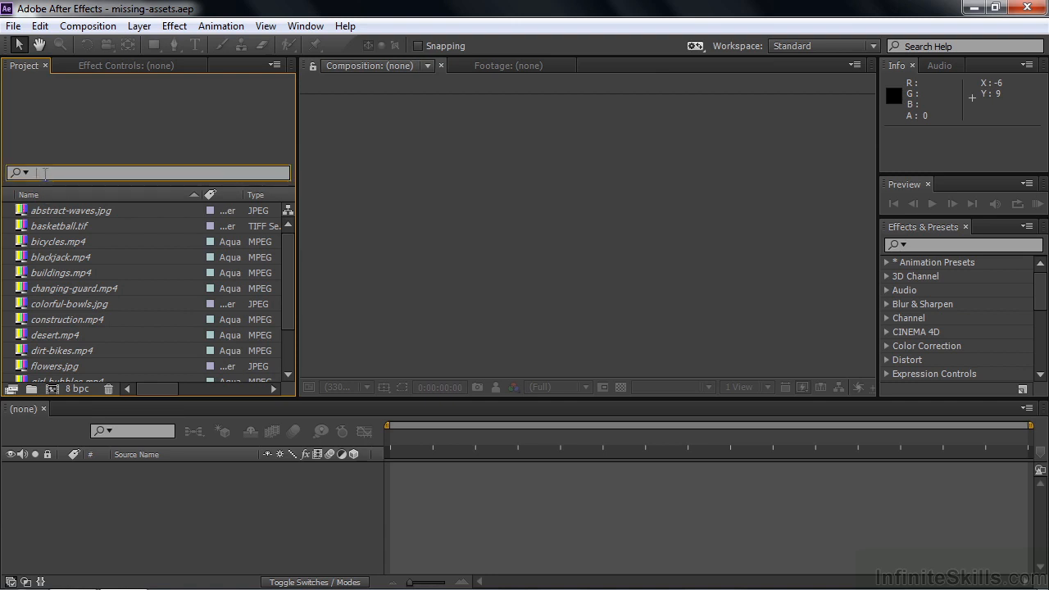
{"action": "type", "text": "MIS"}
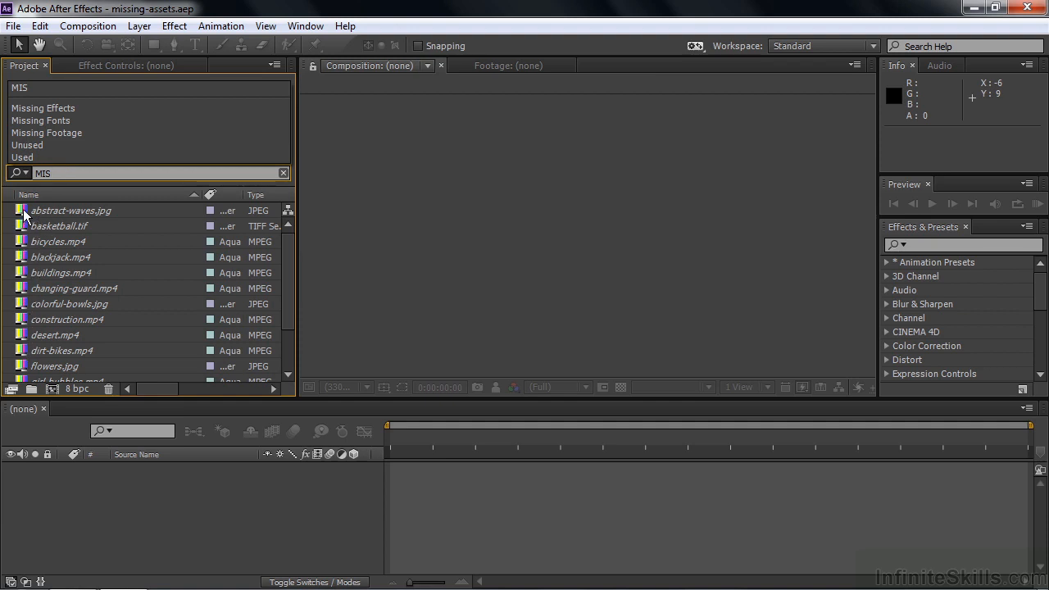
{"action": "left_click", "coordinate": [284, 173]}
{"action": "left_click", "coordinate": [284, 173]}
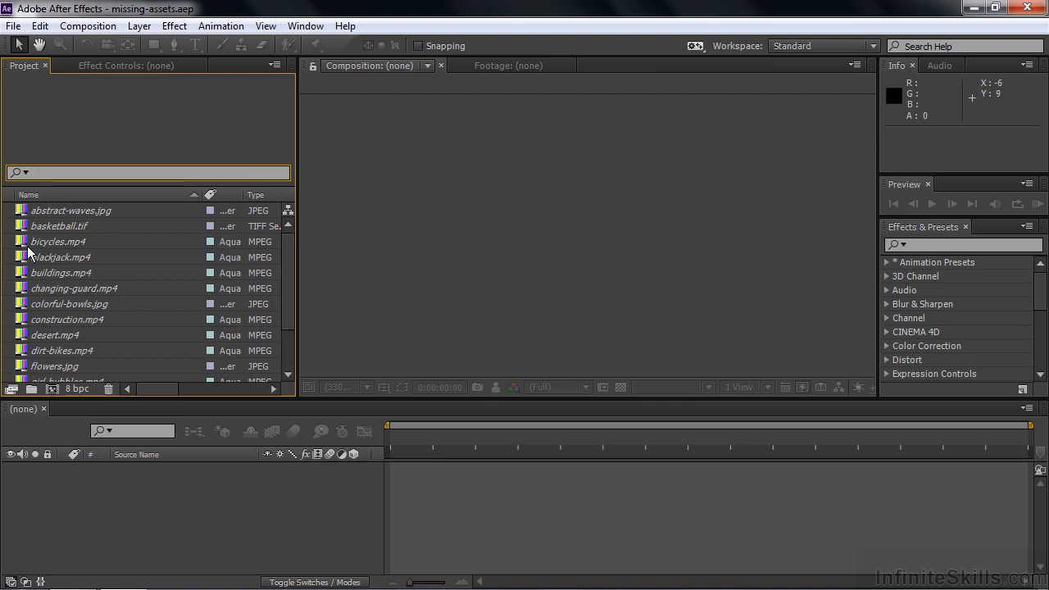
- Sort the project items by type and replace the missing bicycles.mp4 with bicycles.mp4 from the Digital Juice stock footage-CHANGED folder
{"action": "left_click", "coordinate": [266, 195]}
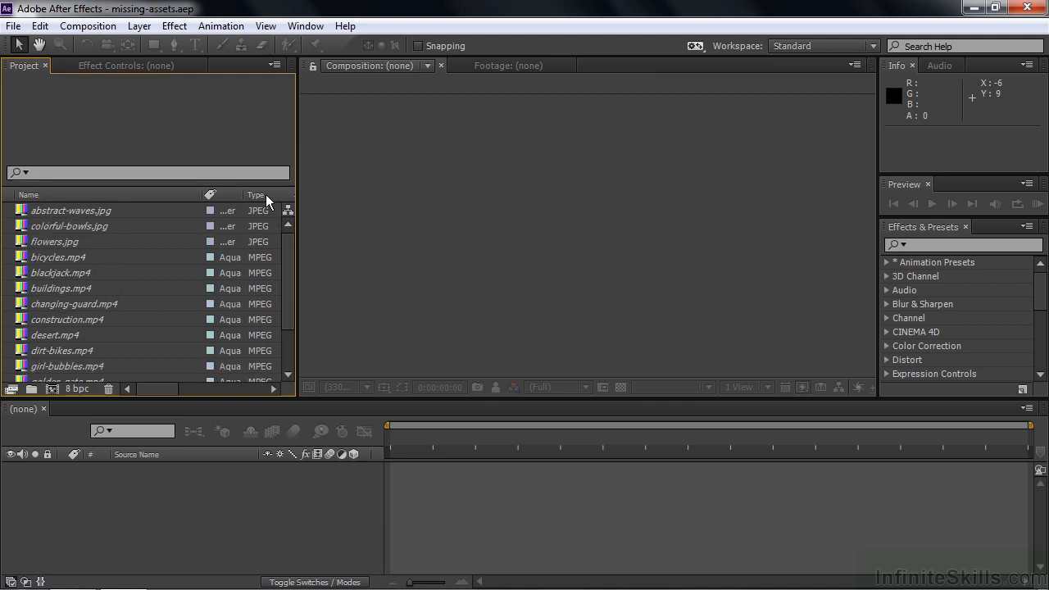
{"action": "mouse_move", "coordinate": [289, 303]}
{"action": "left_mouse_down"}
{"action": "mouse_move", "coordinate": [286, 338]}
{"action": "mouse_move", "coordinate": [287, 295]}
{"action": "left_mouse_up"}
{"action": "left_click", "coordinate": [29, 260]}
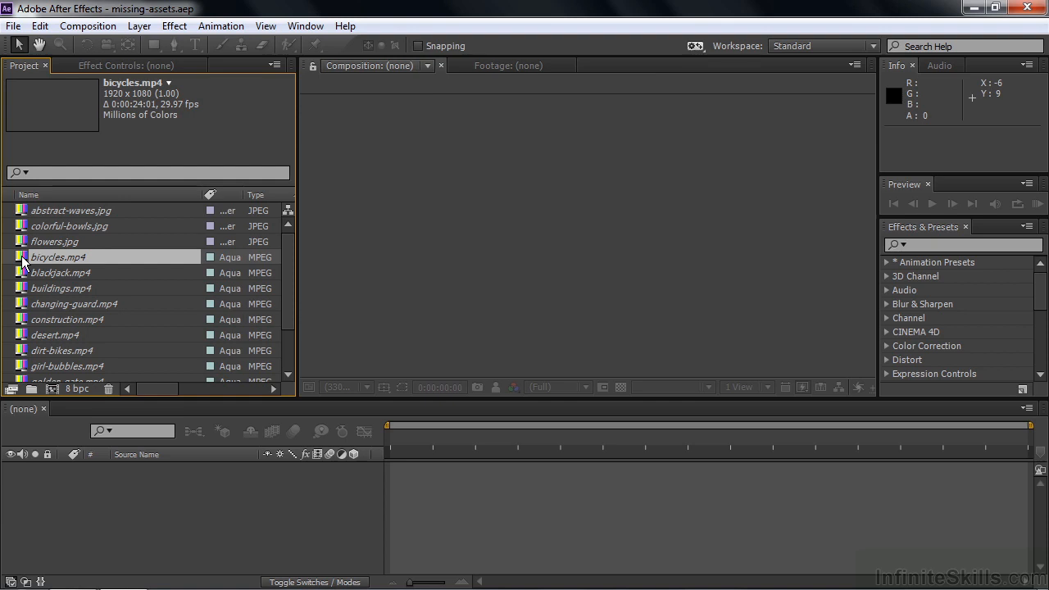
{"action": "right_click", "coordinate": [22, 260]}
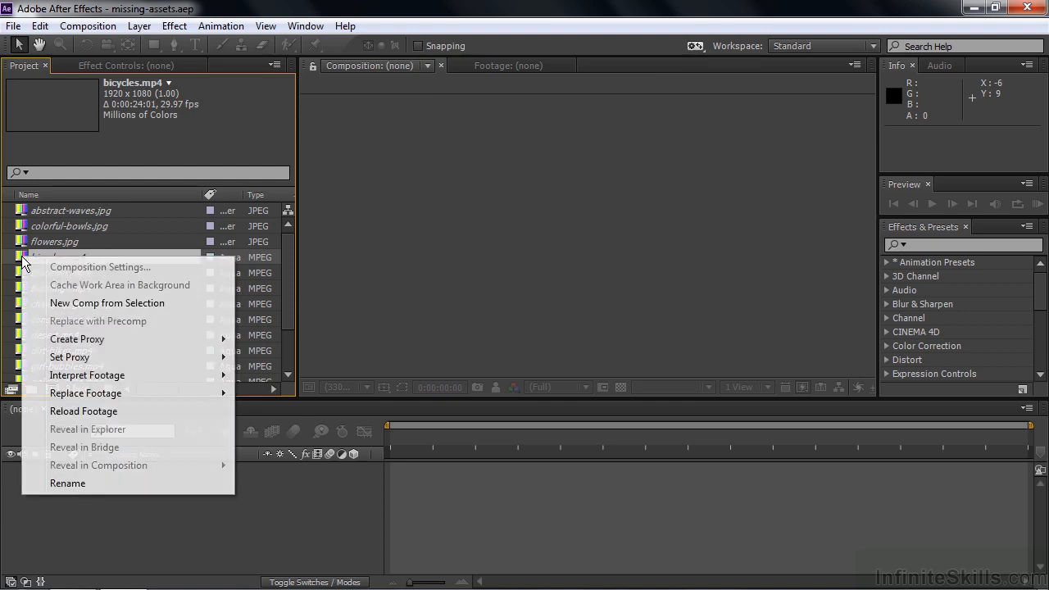
{"action": "mouse_move", "coordinate": [123, 397]}
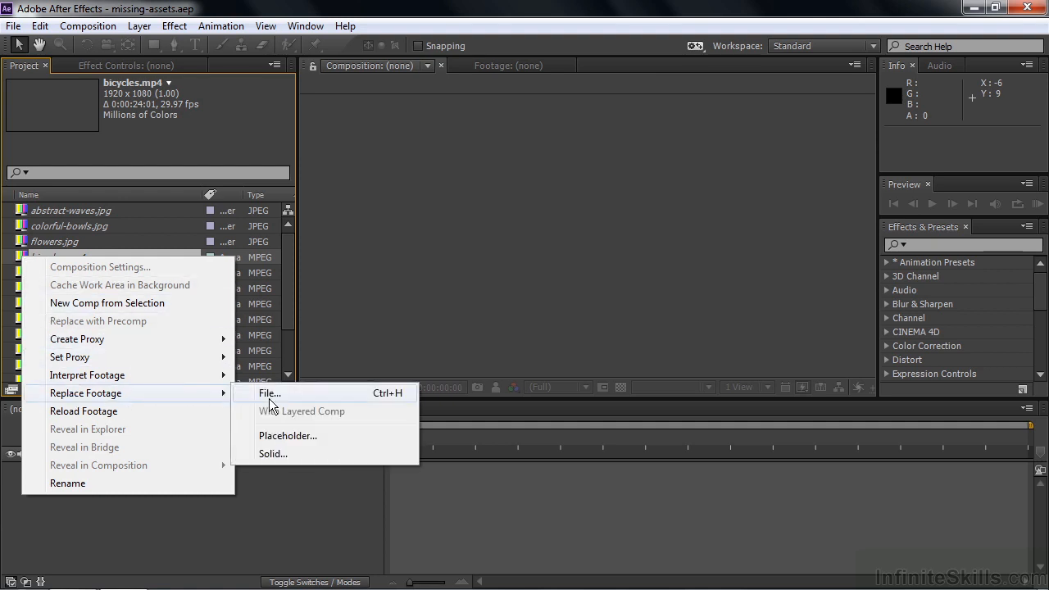
{"action": "left_click", "coordinate": [332, 316]}
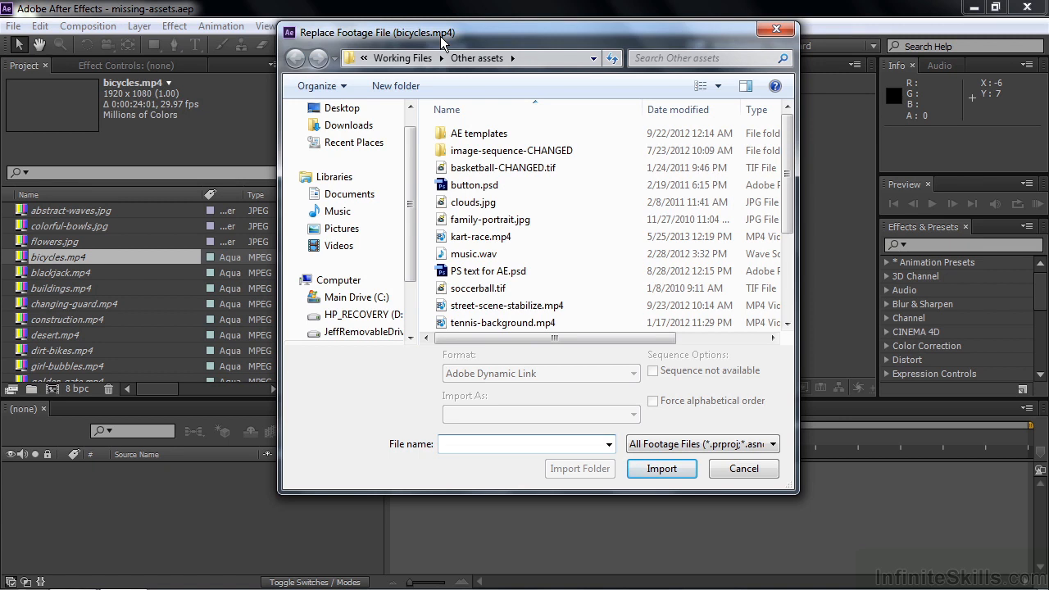
{"action": "left_click", "coordinate": [416, 59]}
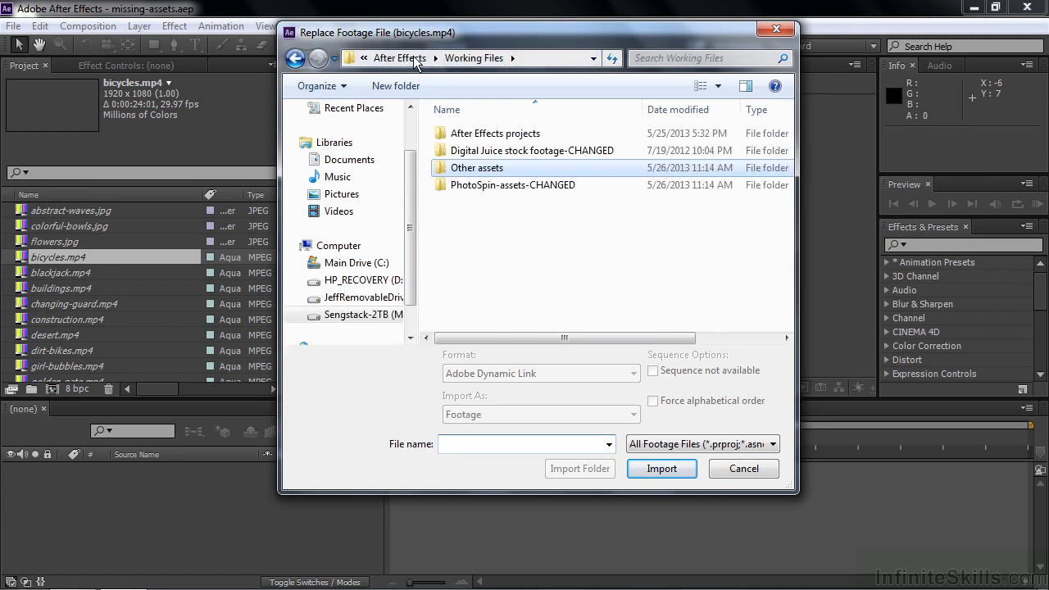
{"action": "double_click", "coordinate": [443, 154]}
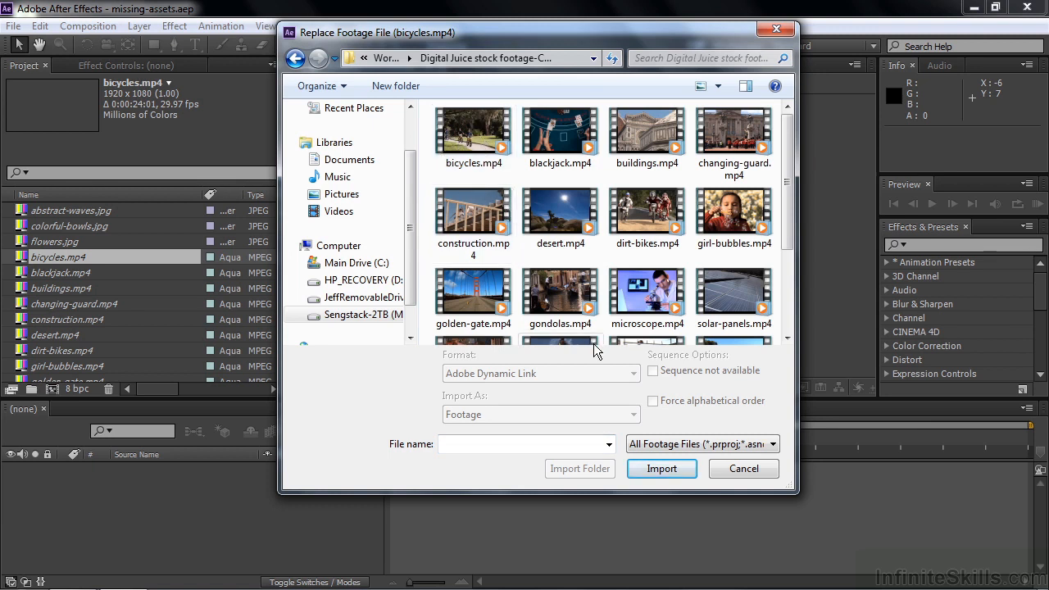
{"action": "double_click", "coordinate": [468, 130]}
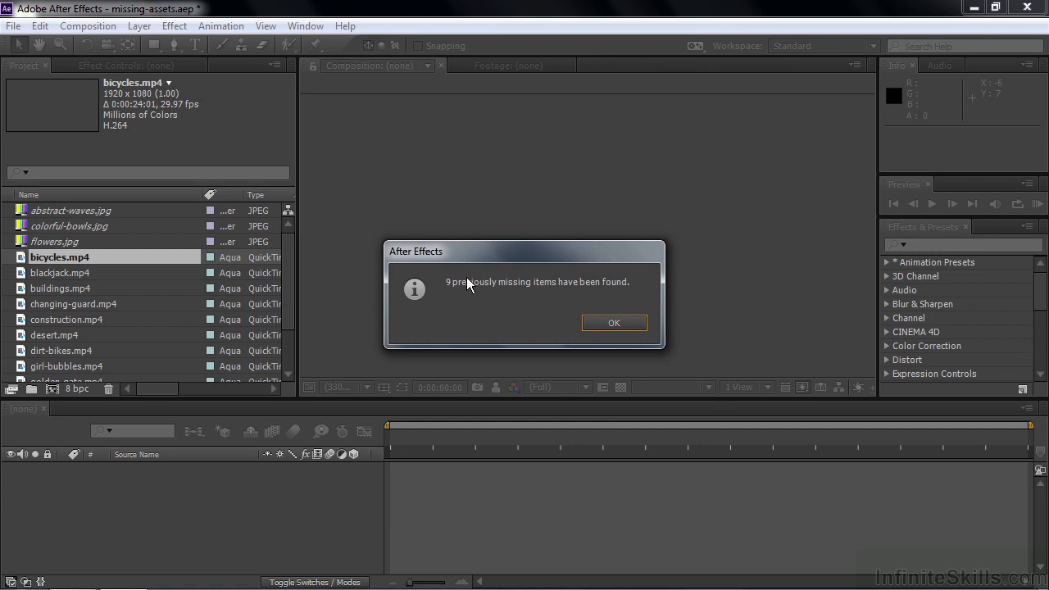
{"action": "left_click", "coordinate": [612, 327]}
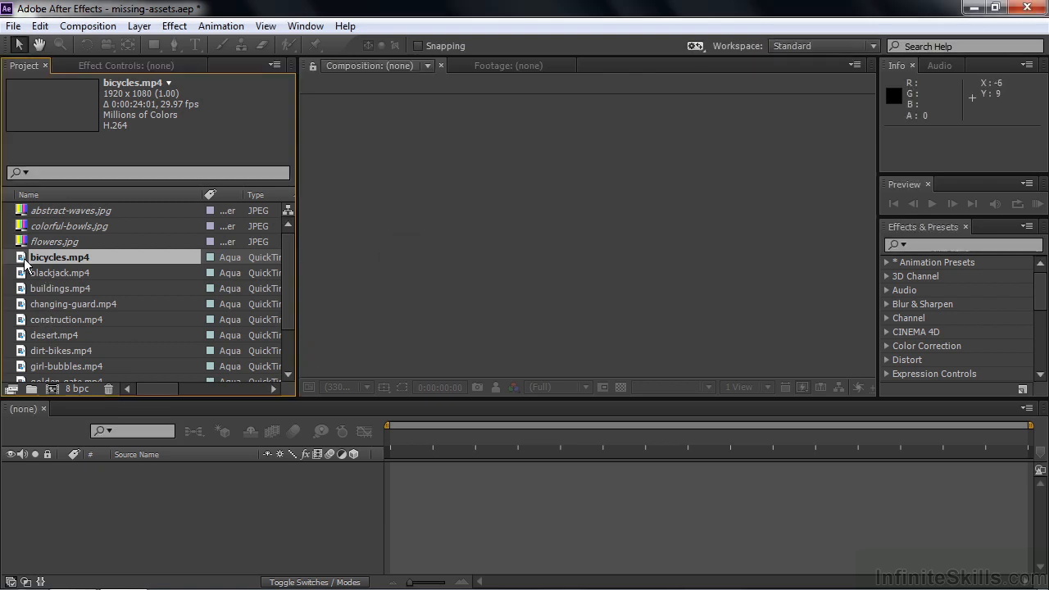
- Replace the missing colorful-bowls.jpg with colorful-bowls.jpg from the PhotoSpin-assets-CHANGED folder
{"action": "scroll", "coordinate": [287, 290], "scroll_direction": "down", "scroll_amount": 1}
{"action": "left_click_drag", "start_coordinate": [285, 284], "coordinate": [291, 223]}
{"action": "double_click", "coordinate": [23, 230]}
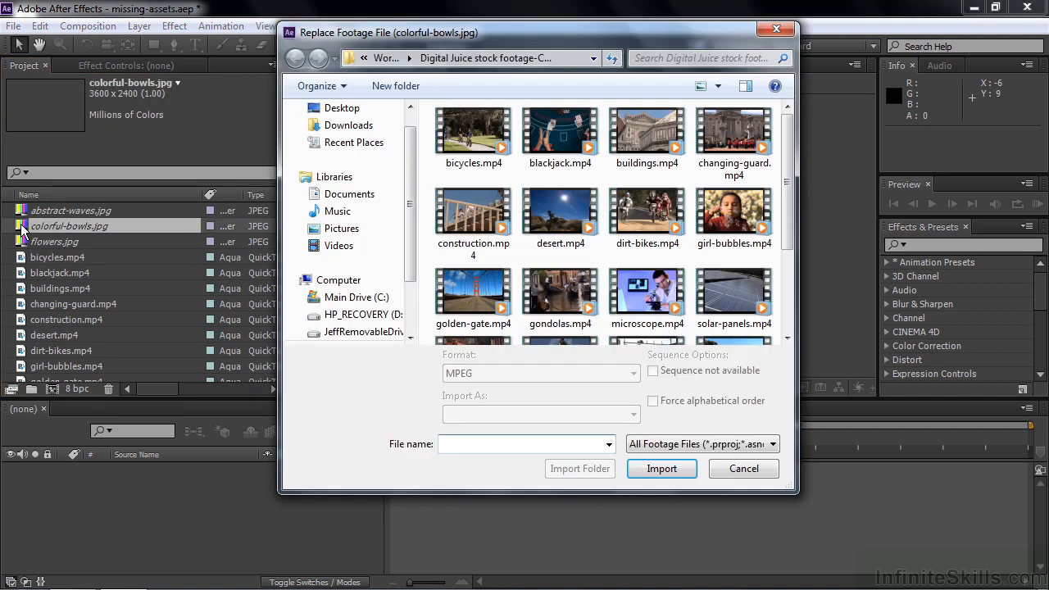
{"action": "left_click", "coordinate": [382, 58]}
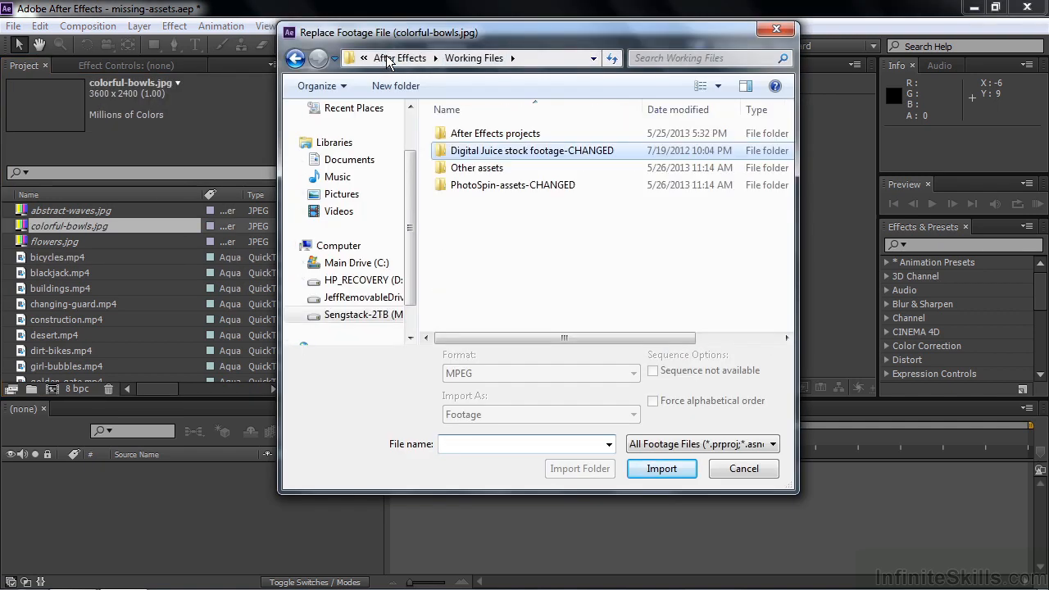
{"action": "left_click", "coordinate": [448, 189]}
{"action": "double_click", "coordinate": [448, 188]}
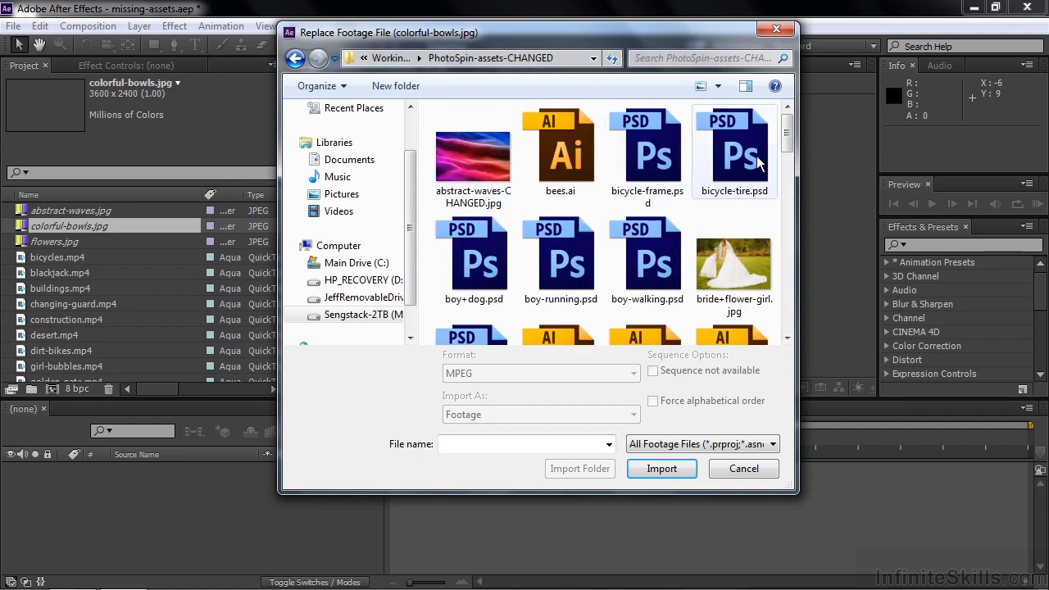
{"action": "left_click_drag", "start_coordinate": [783, 138], "coordinate": [785, 175]}
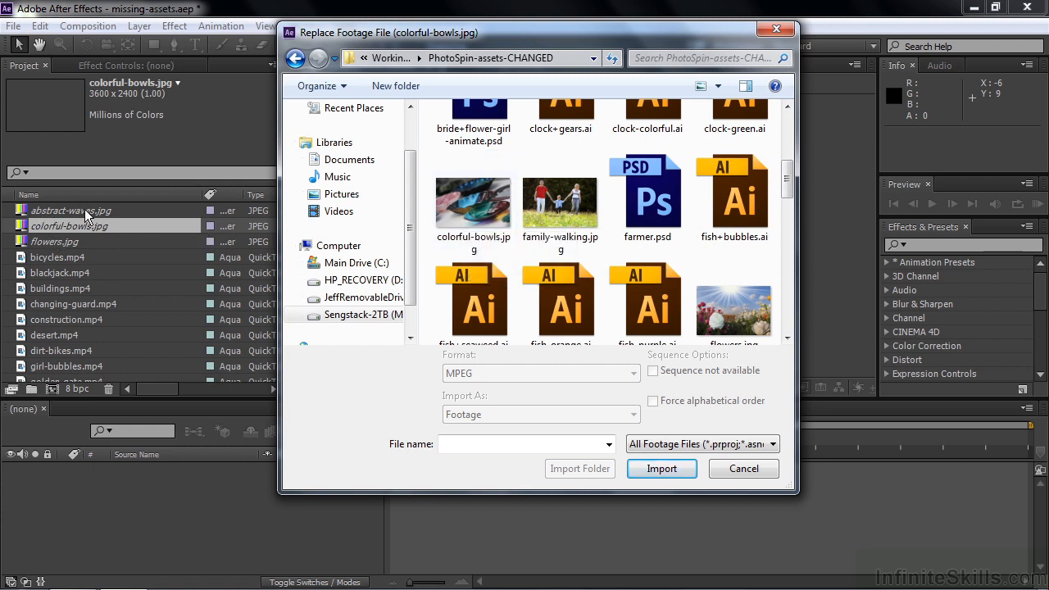
{"action": "double_click", "coordinate": [469, 211]}
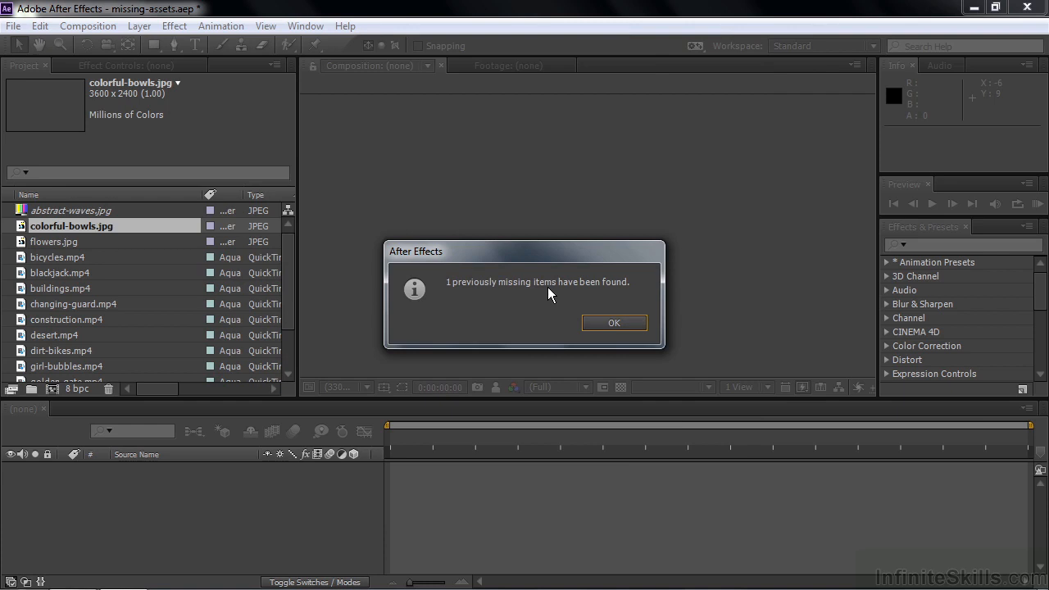
{"action": "left_click", "coordinate": [620, 323]}
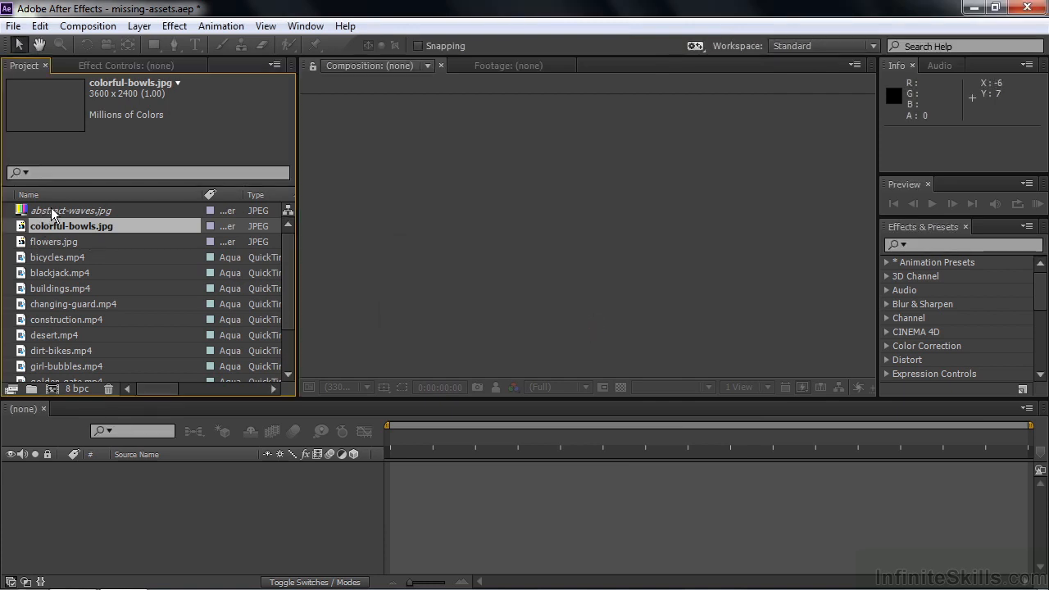
- Replace abstract-waves.jpg with abstract-waves-CHANGED.jpg from PhotoSpin-assets-CHANGED, and basketball.tif with basketball-CHANGED.tif from Other assets
{"action": "double_click", "coordinate": [23, 212]}
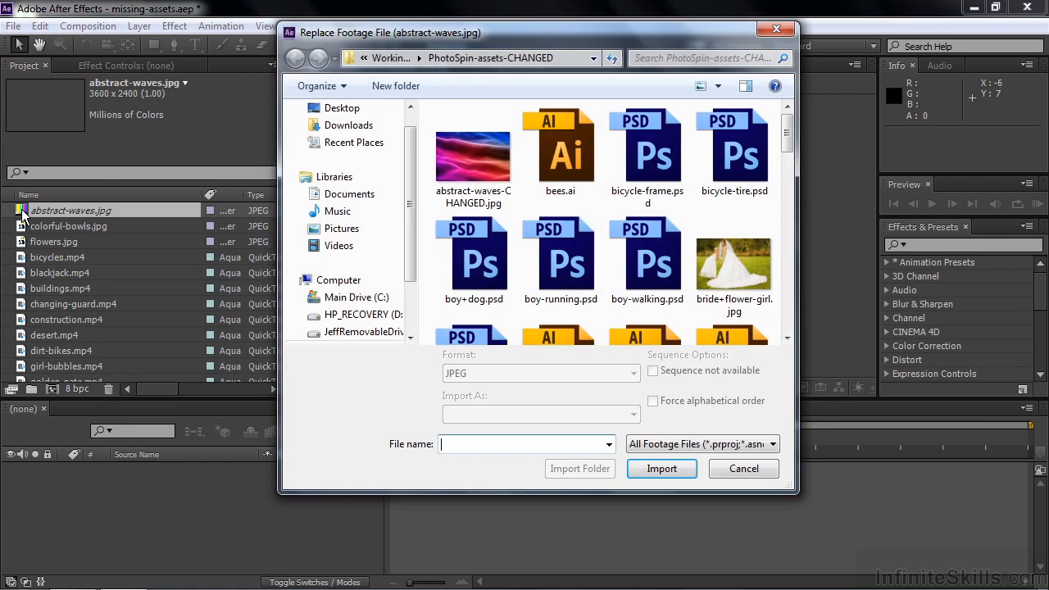
{"action": "double_click", "coordinate": [468, 181]}
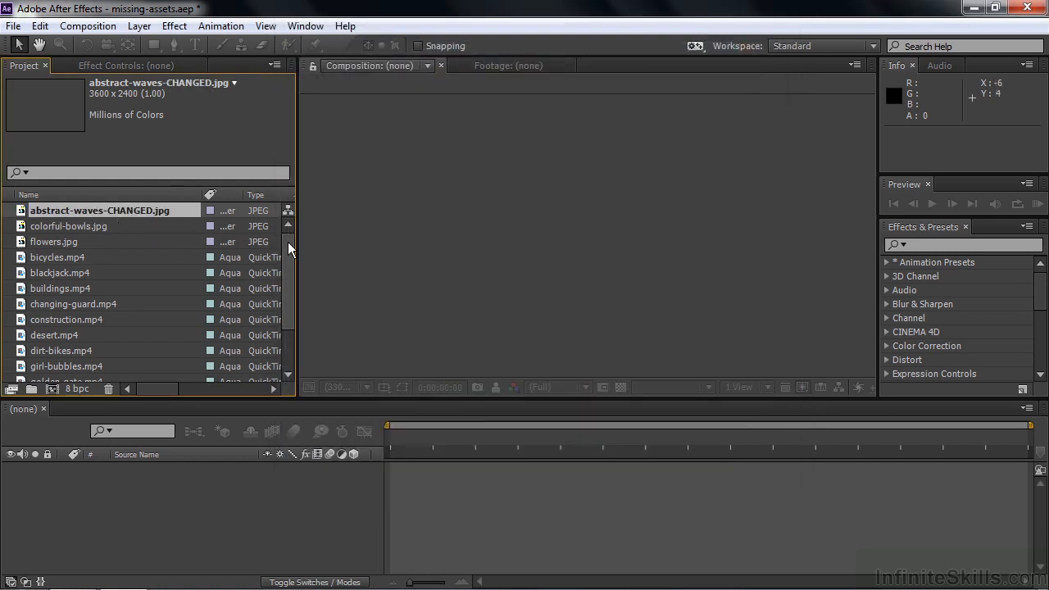
{"action": "left_click_drag", "start_coordinate": [288, 242], "coordinate": [293, 294]}
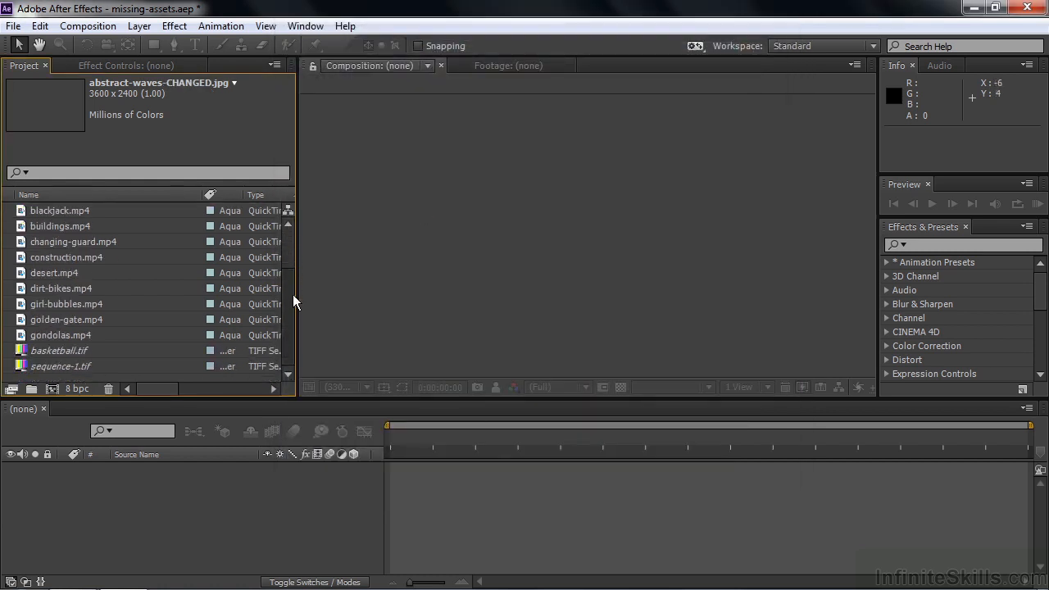
{"action": "double_click", "coordinate": [22, 347]}
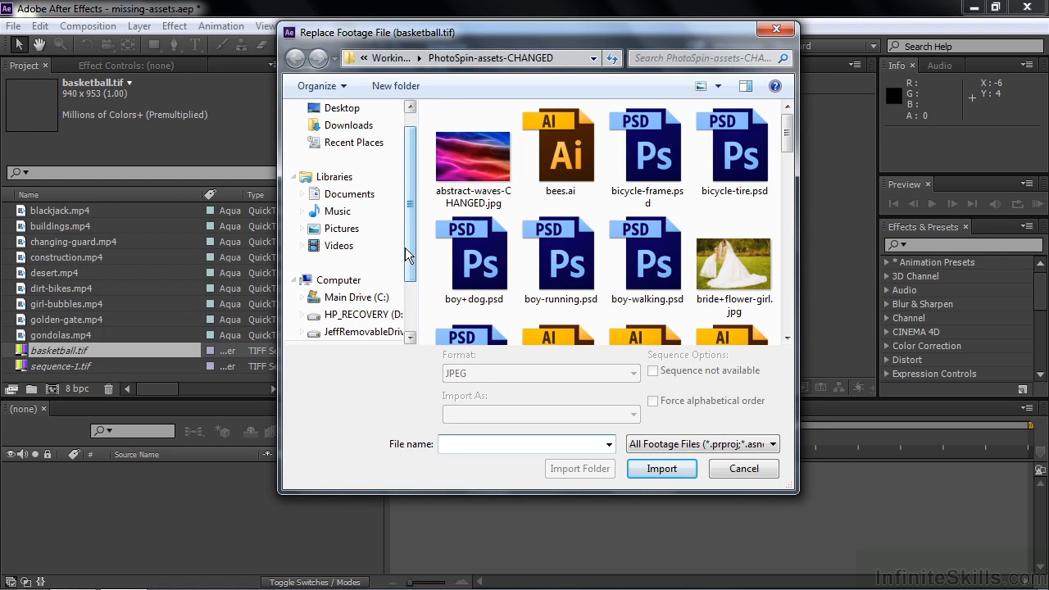
{"action": "left_click", "coordinate": [390, 56]}
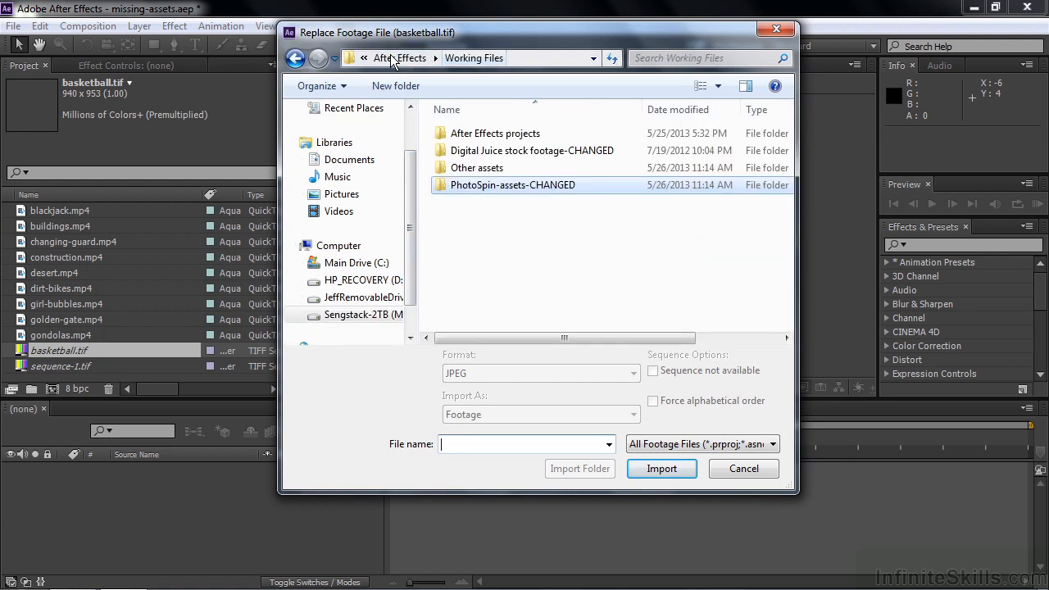
{"action": "double_click", "coordinate": [467, 167]}
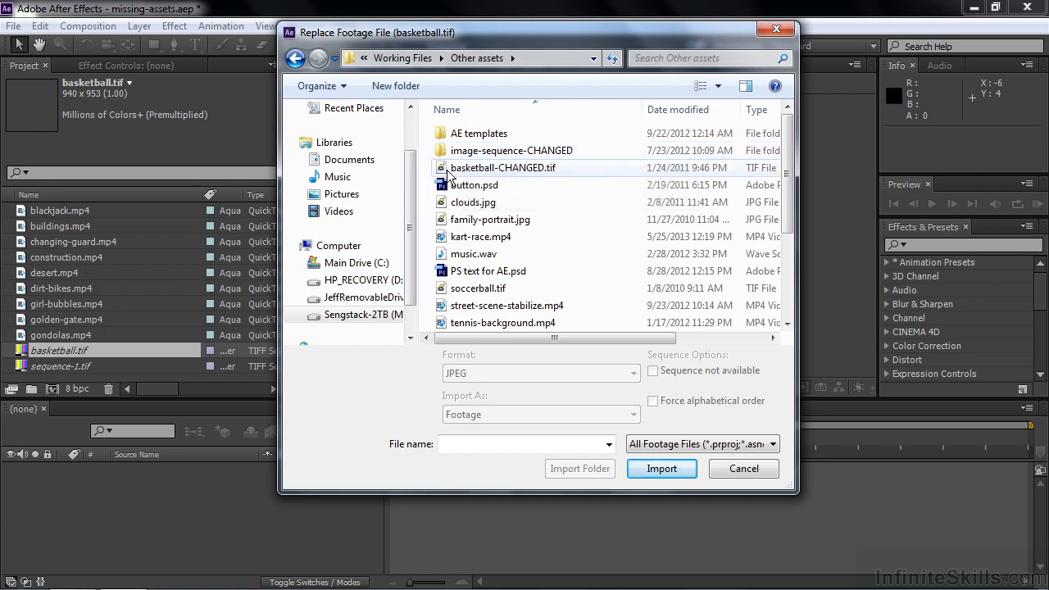
{"action": "double_click", "coordinate": [447, 169]}
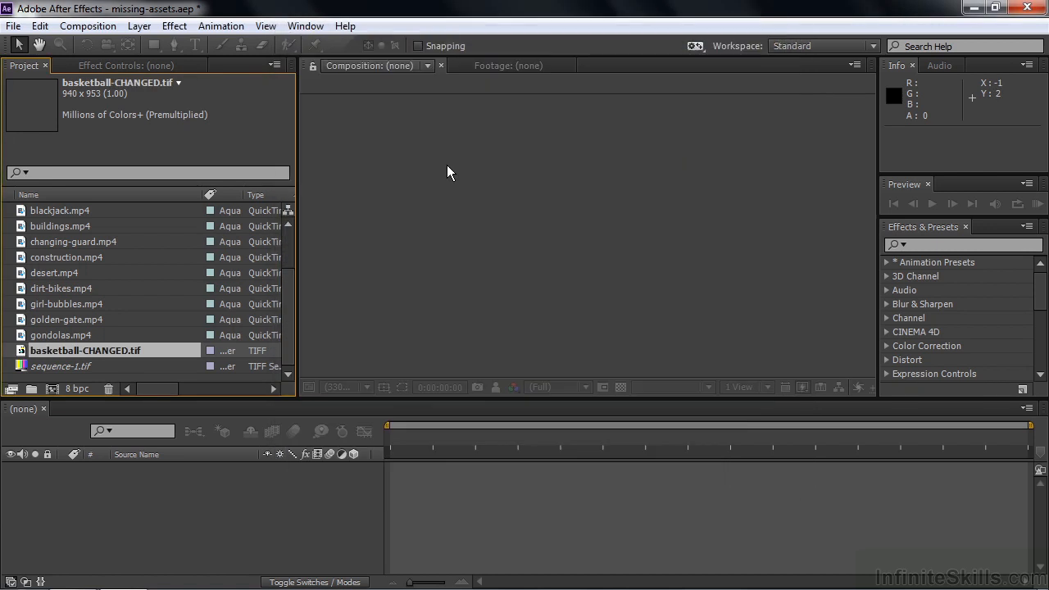
- Replace the missing sequence-1.tif with sequence-1.tif from the image-sequence-CHANGED folder, imported as a TIFF Sequence
{"action": "double_click", "coordinate": [23, 369]}
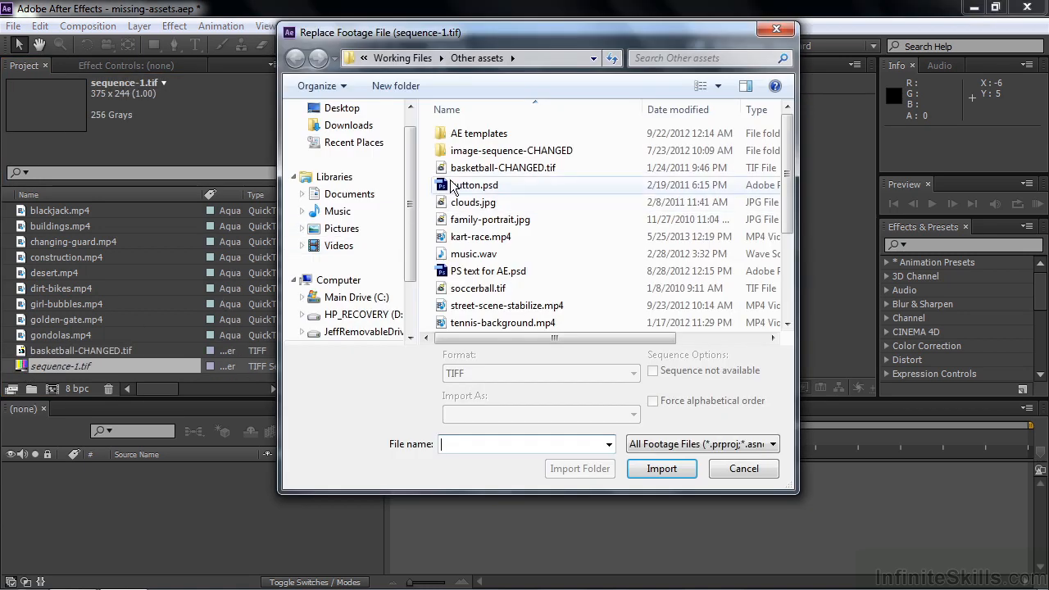
{"action": "double_click", "coordinate": [446, 148]}
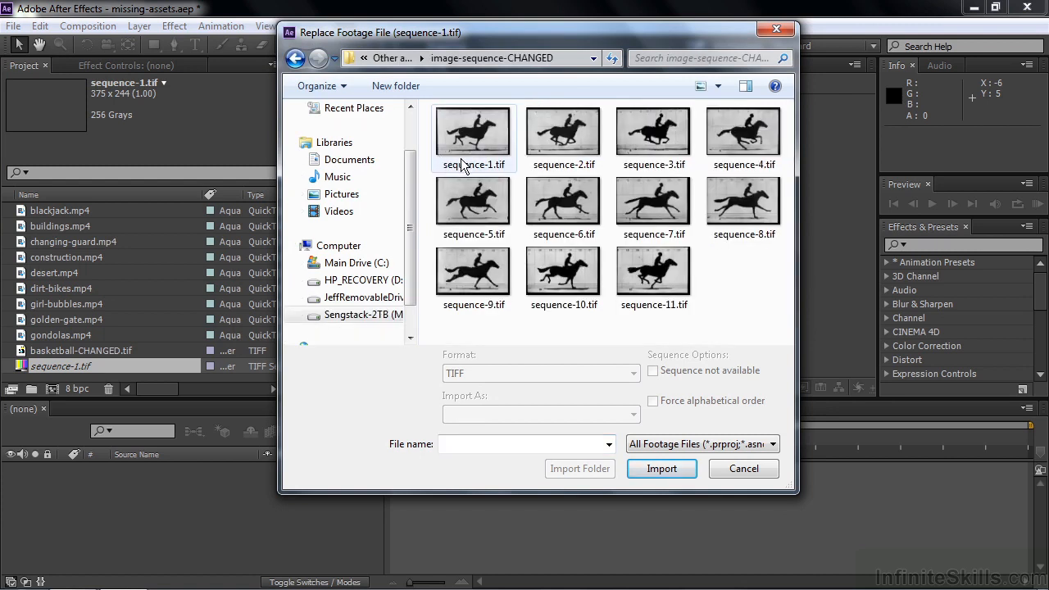
{"action": "left_click", "coordinate": [479, 132]}
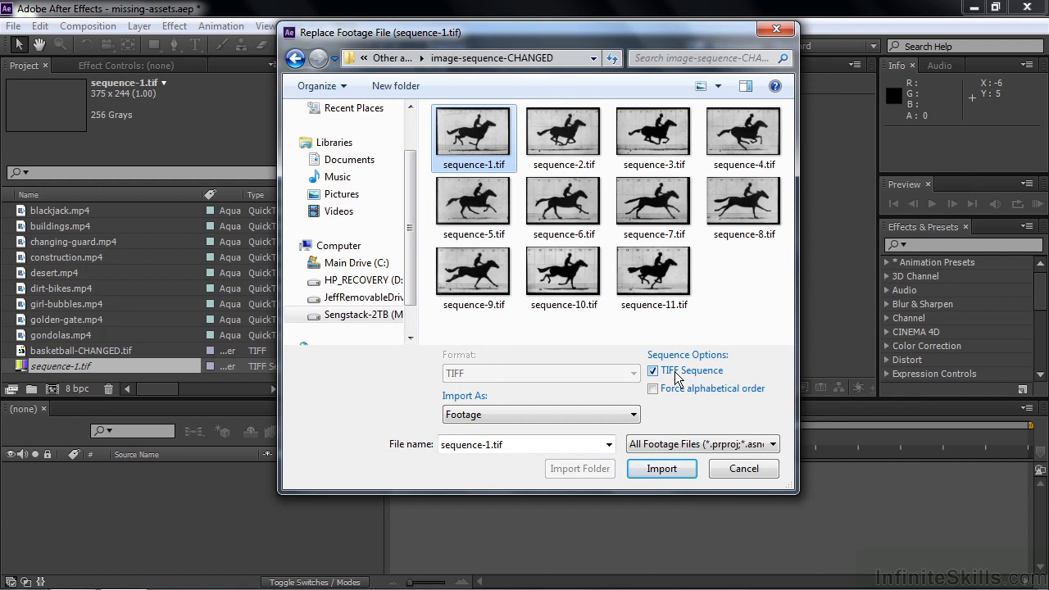
{"action": "left_click", "coordinate": [660, 469]}
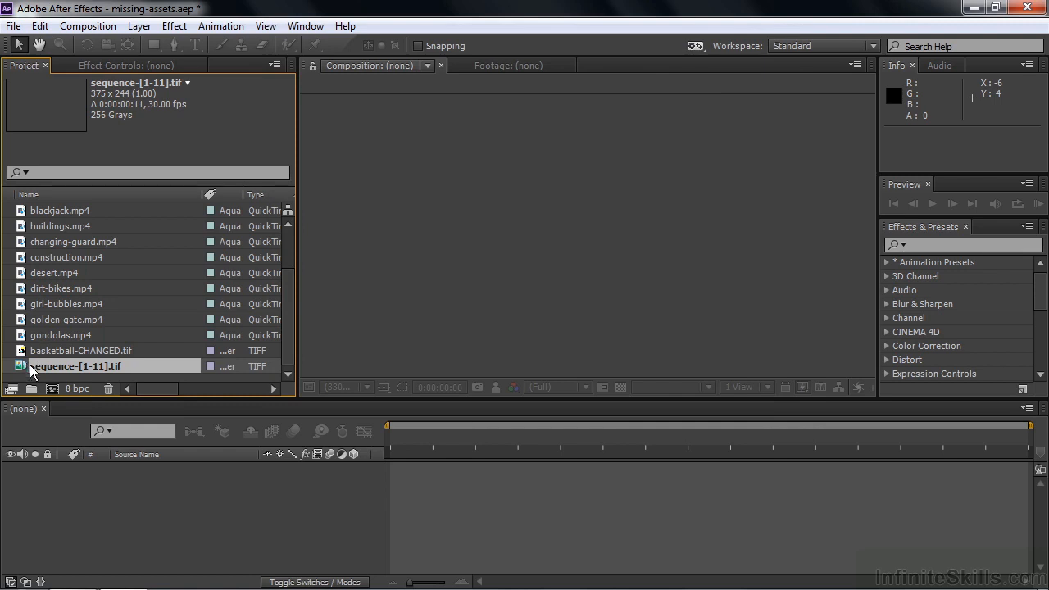
{"action": "left_click_drag", "start_coordinate": [287, 352], "coordinate": [292, 278]}
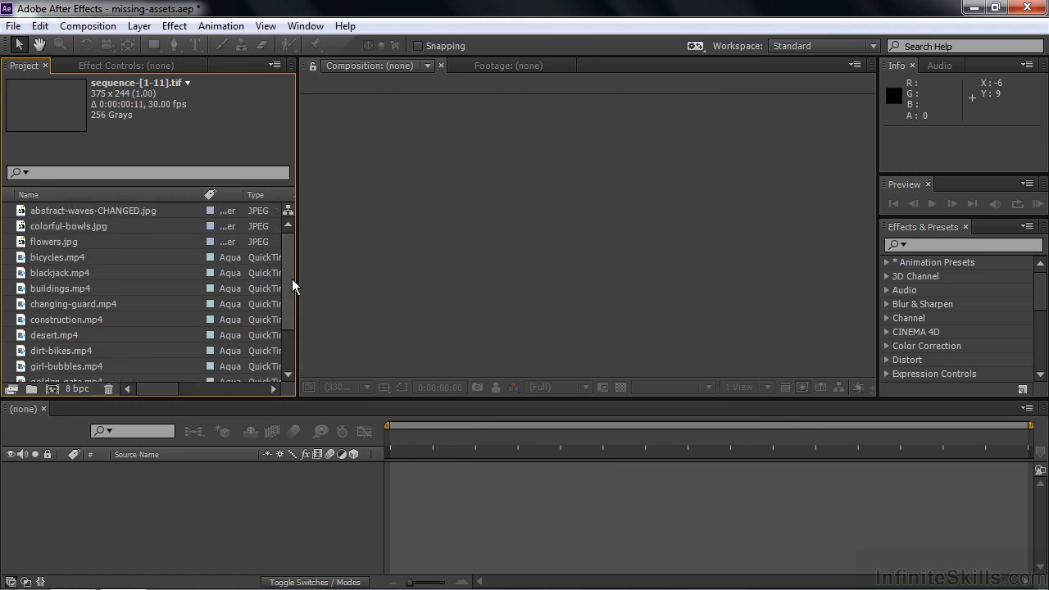